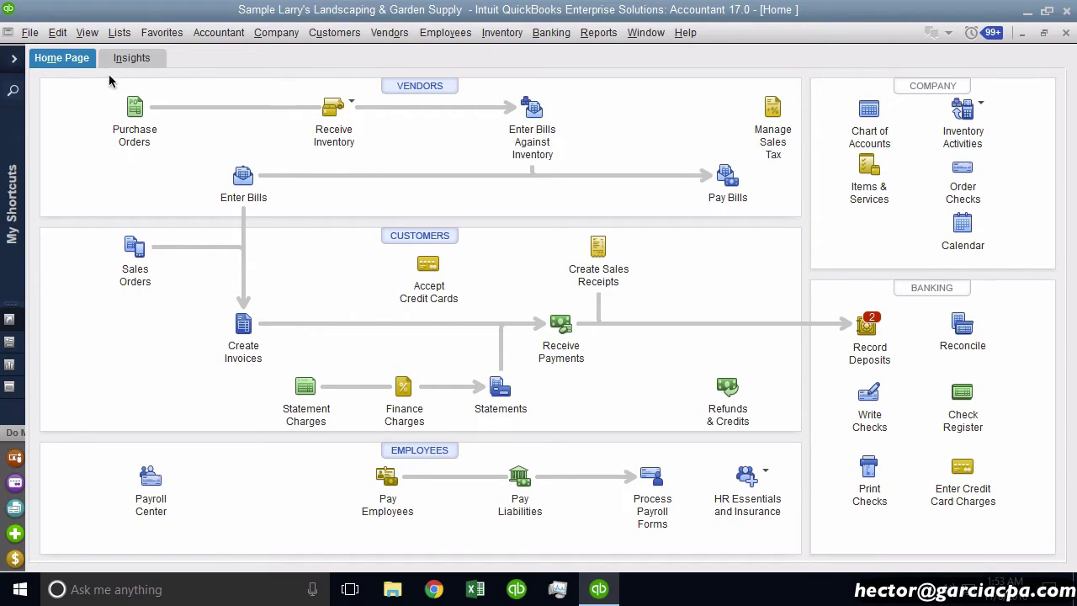
Browse the View and Lists menus without choosing any command
{"action": "left_click", "coordinate": [89, 33]}
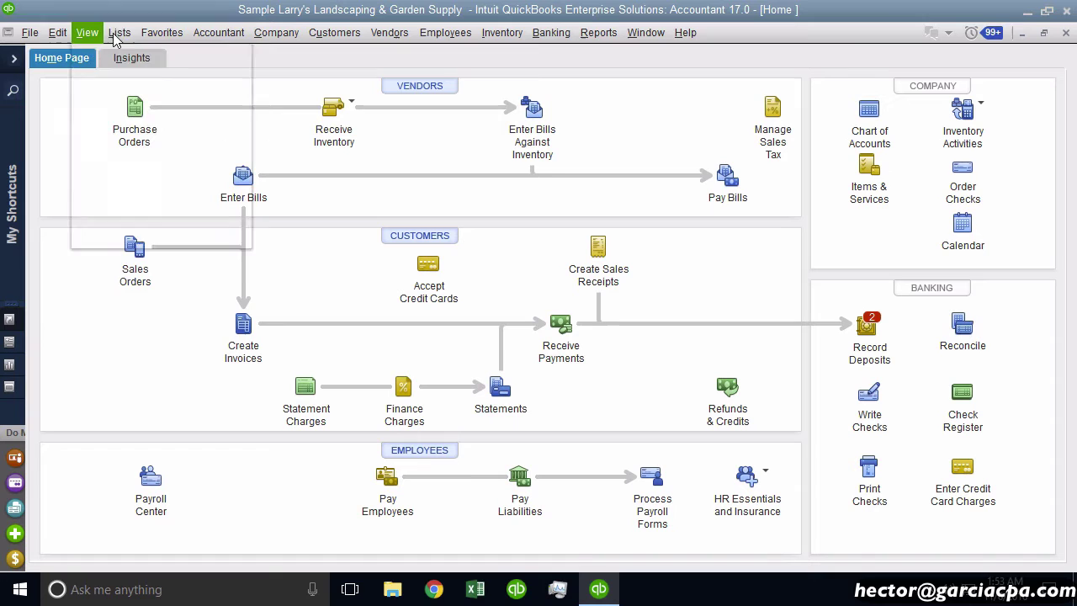
{"action": "left_click", "coordinate": [120, 32]}
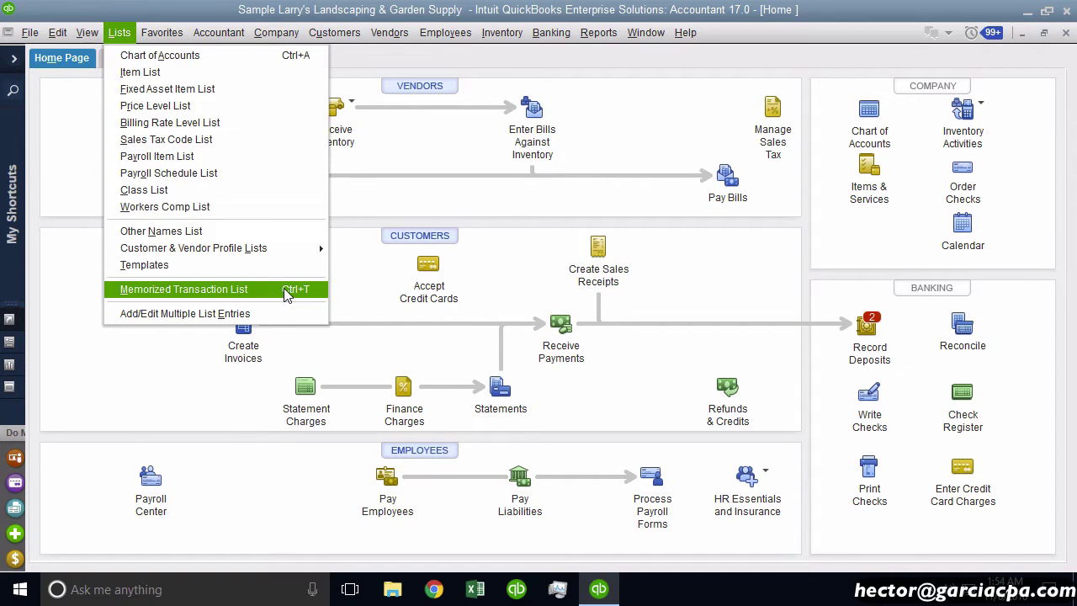
{"action": "left_click", "coordinate": [475, 187]}
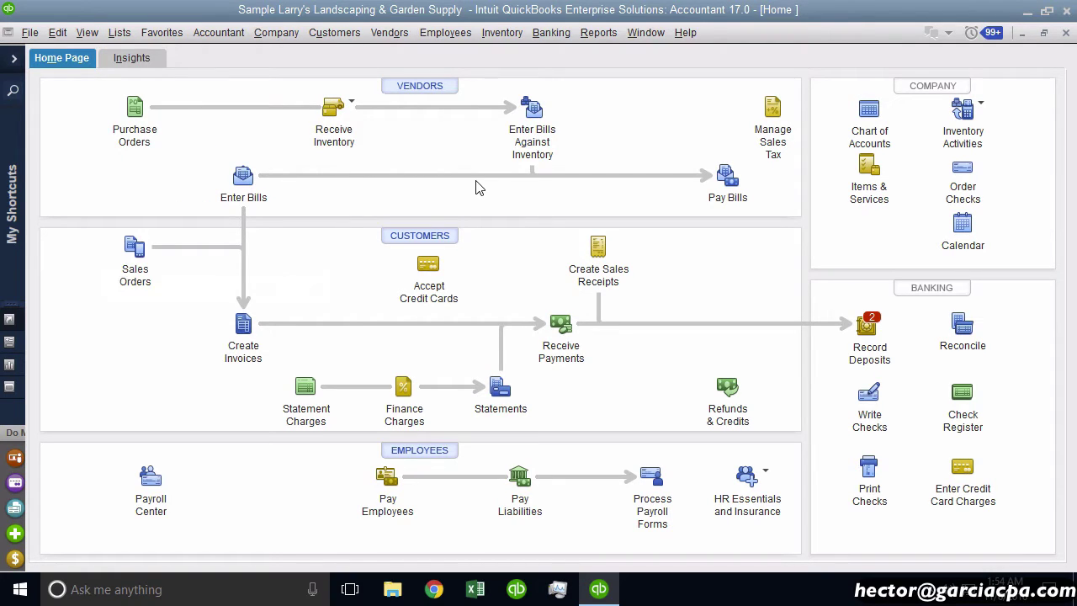
Look through the Company menu, then choose Company > Home Page
{"action": "left_click", "coordinate": [269, 34]}
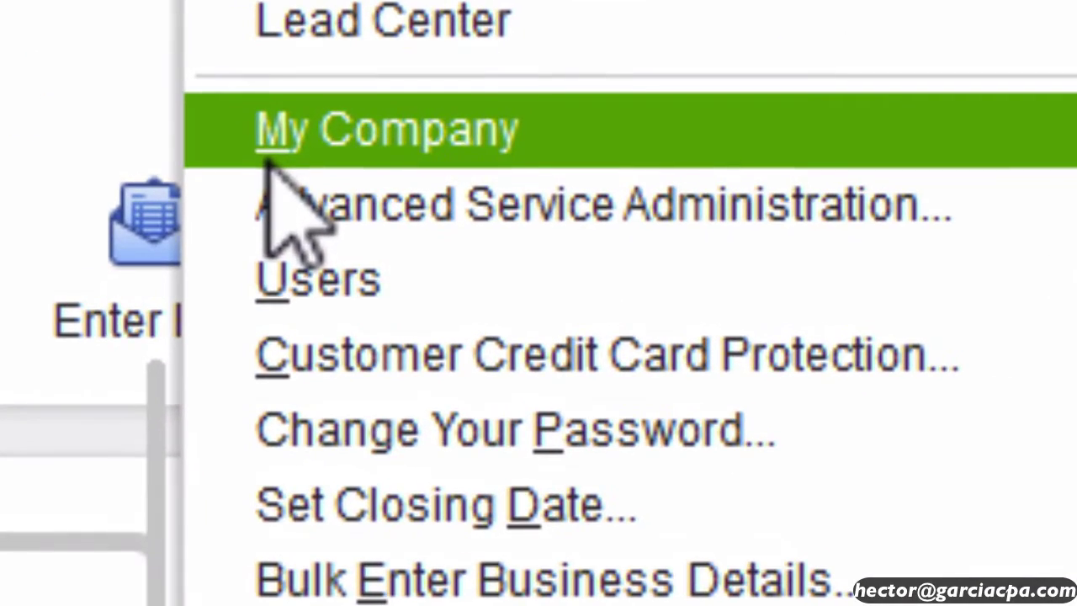
{"action": "left_click", "coordinate": [261, 157]}
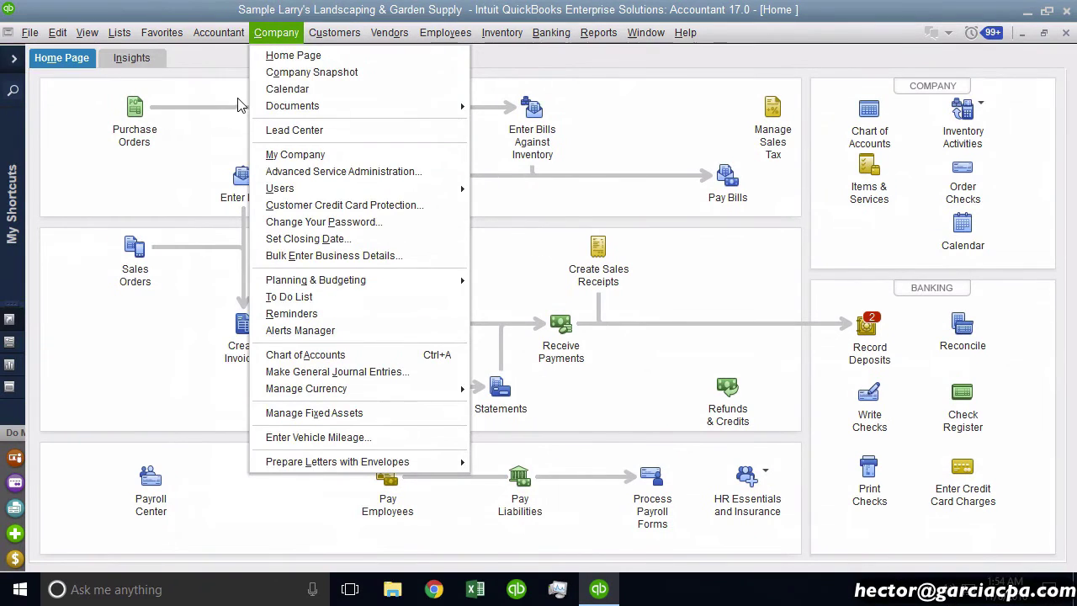
{"action": "left_click", "coordinate": [226, 104]}
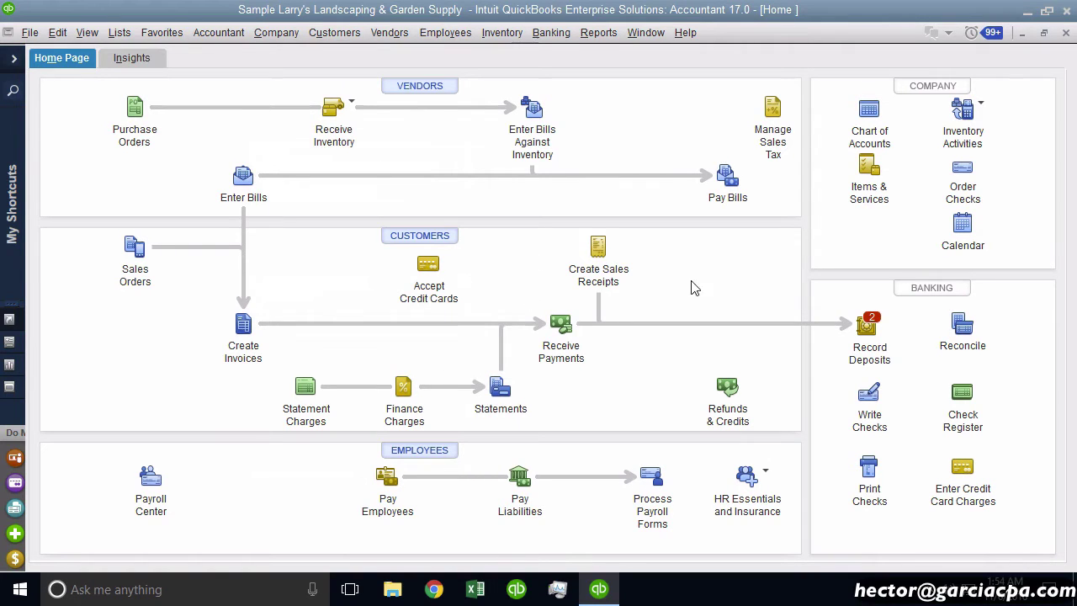
{"action": "left_click", "coordinate": [275, 34]}
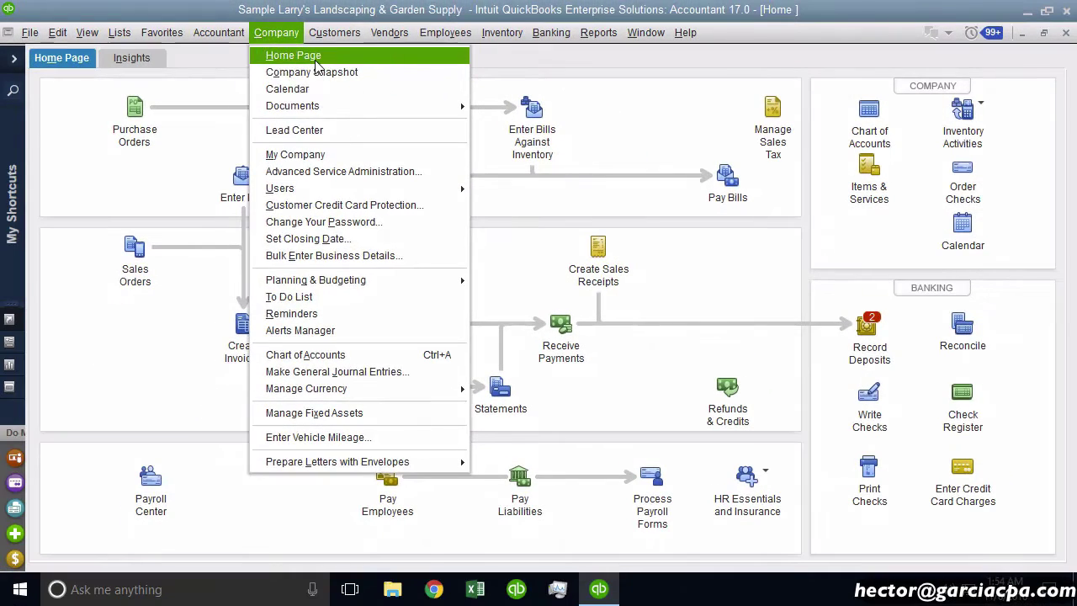
{"action": "left_click", "coordinate": [315, 59]}
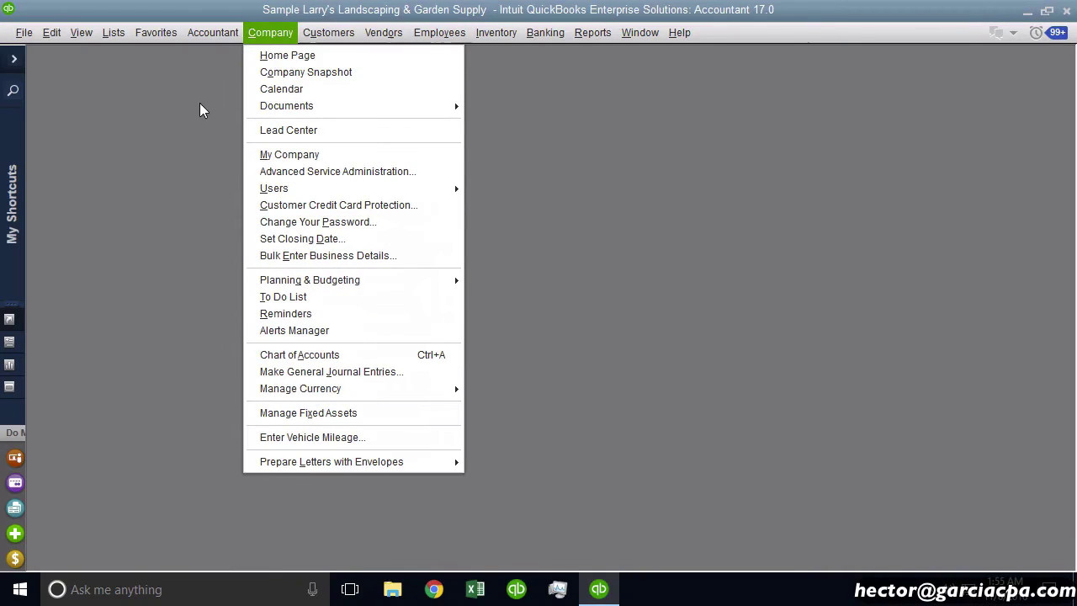
{"action": "left_click", "coordinate": [136, 143]}
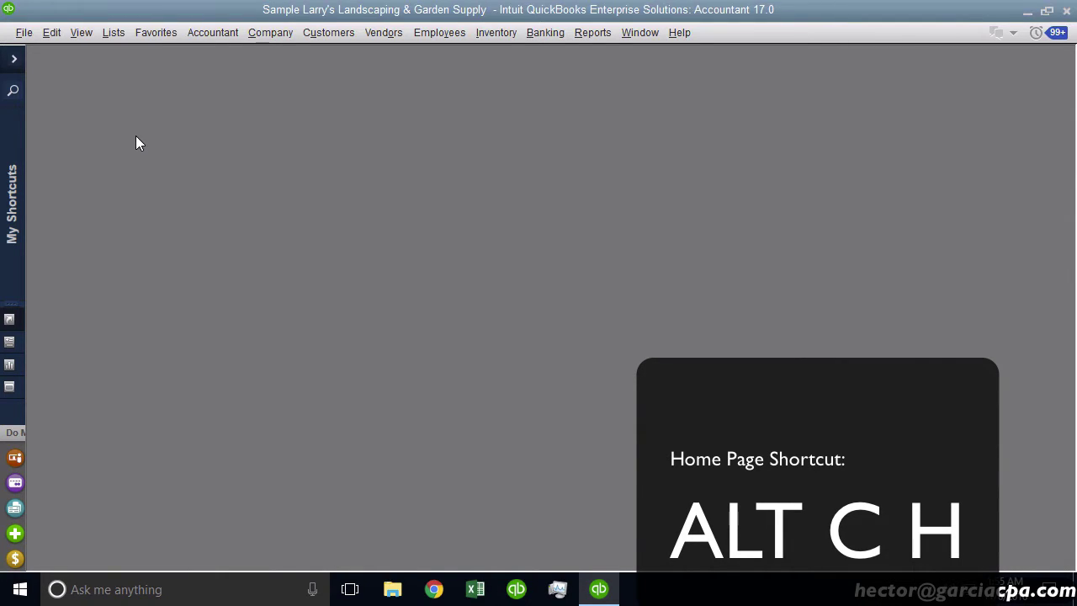
{"action": "key", "text": "alt+c"}
{"action": "key", "text": "h"}
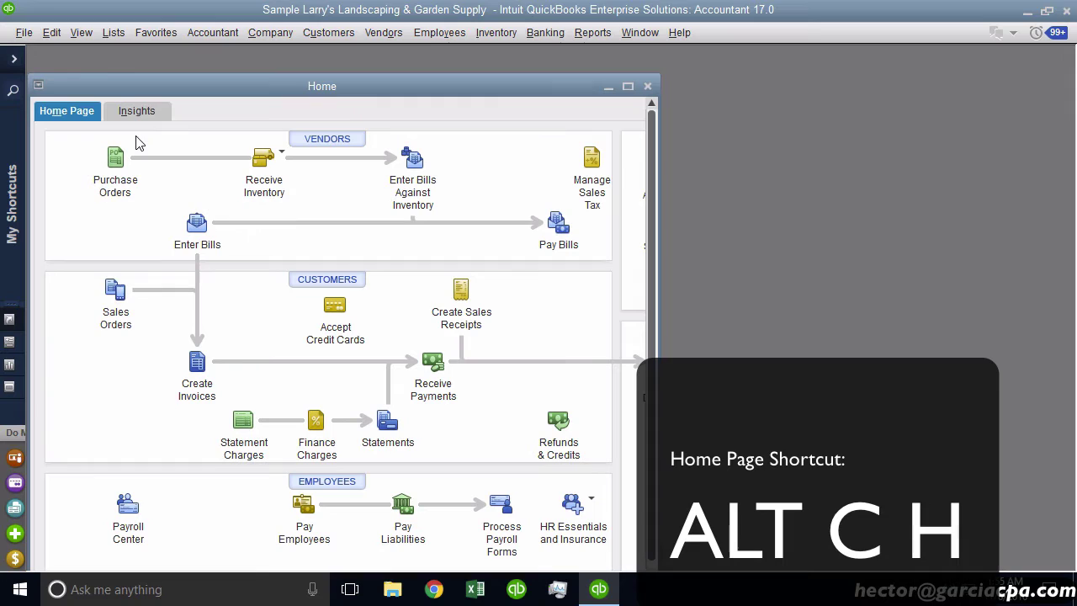
{"action": "left_click", "coordinate": [648, 86]}
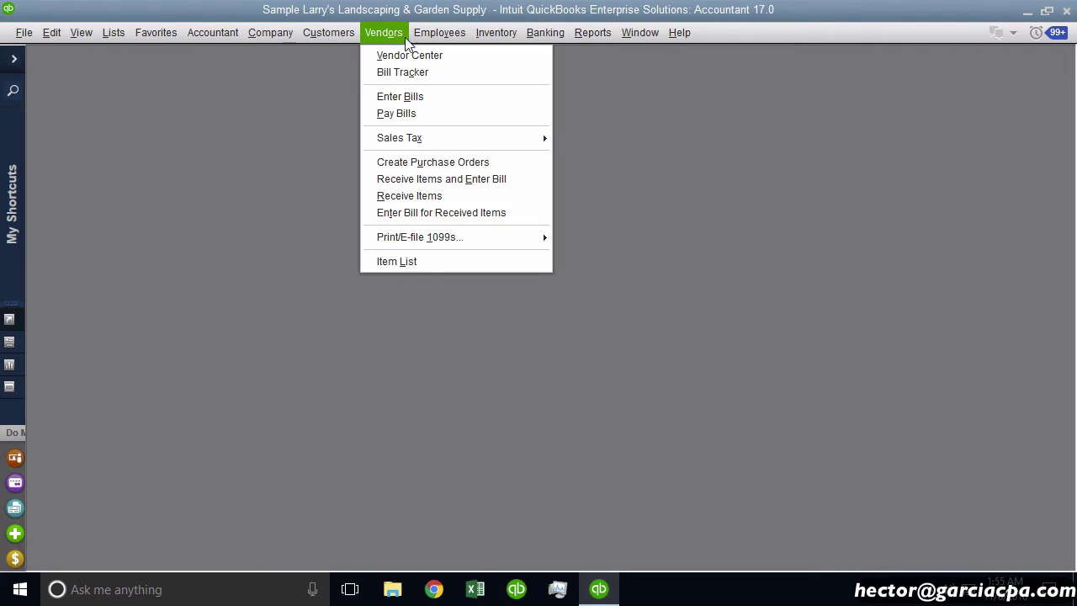
Glance at the Vendors menu, then open a blank Enter Bills form with Alt+O, B
{"action": "left_click", "coordinate": [407, 36]}
{"action": "left_click", "coordinate": [407, 37]}
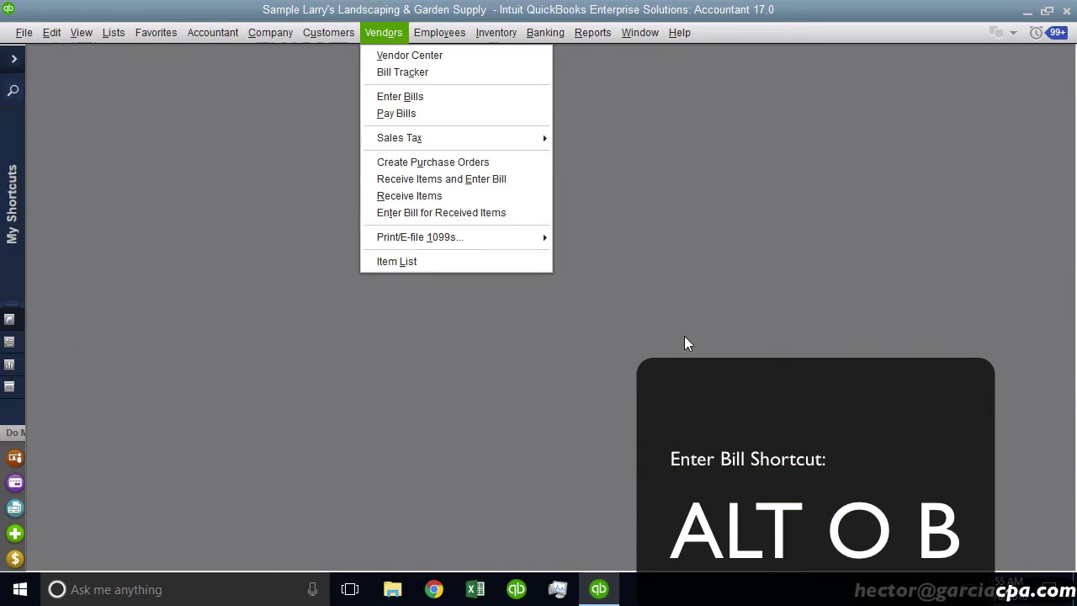
{"action": "left_click", "coordinate": [618, 321]}
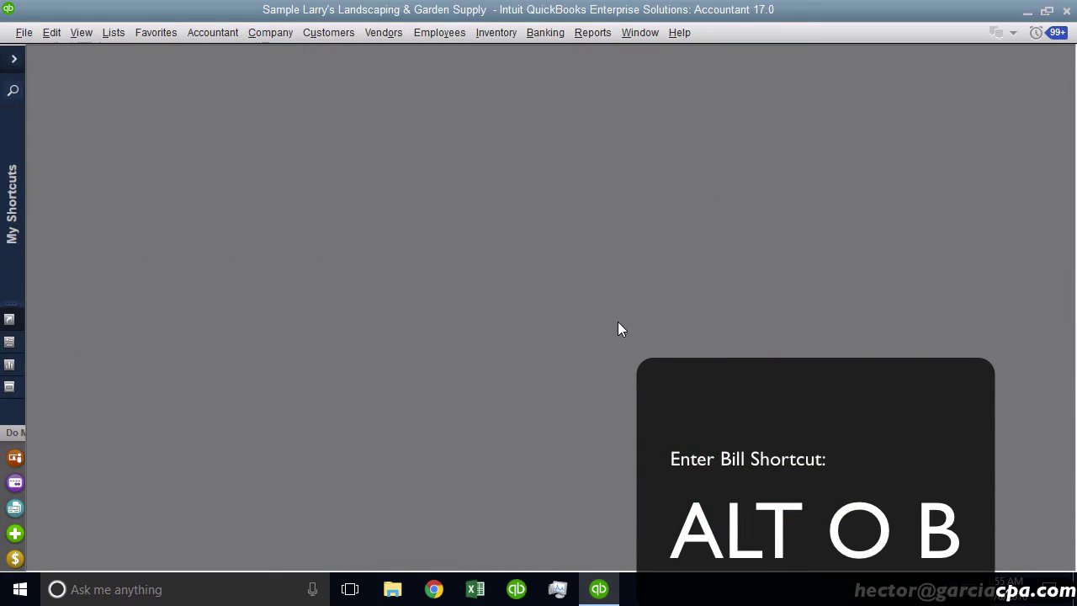
{"action": "key", "text": "alt+o"}
{"action": "key", "text": "b"}
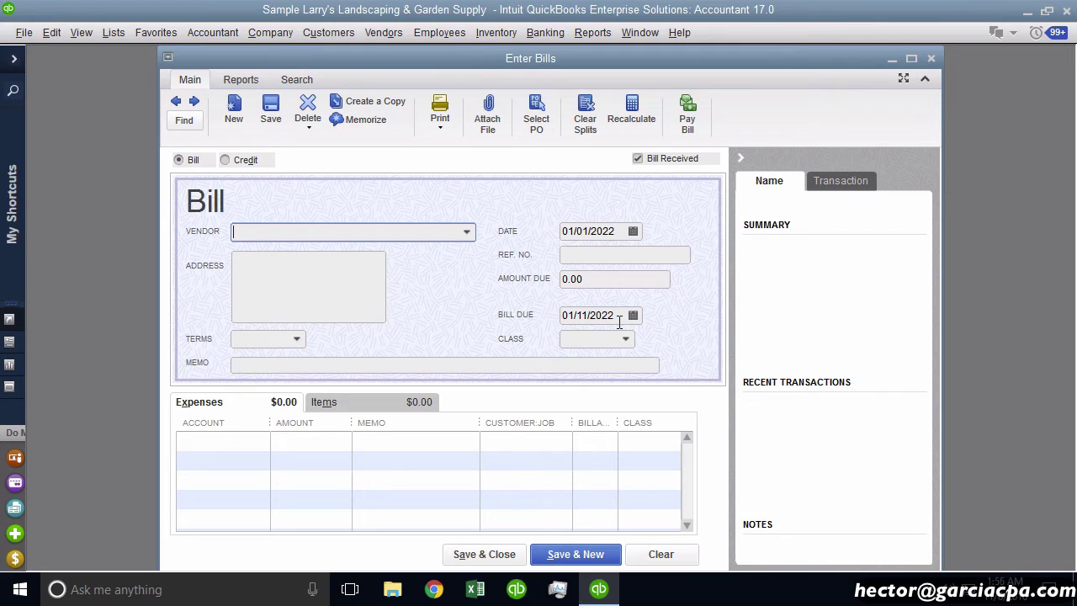
Close Enter Bills and open a blank Receive Payments form with Alt+U, Y
{"action": "left_click", "coordinate": [340, 38]}
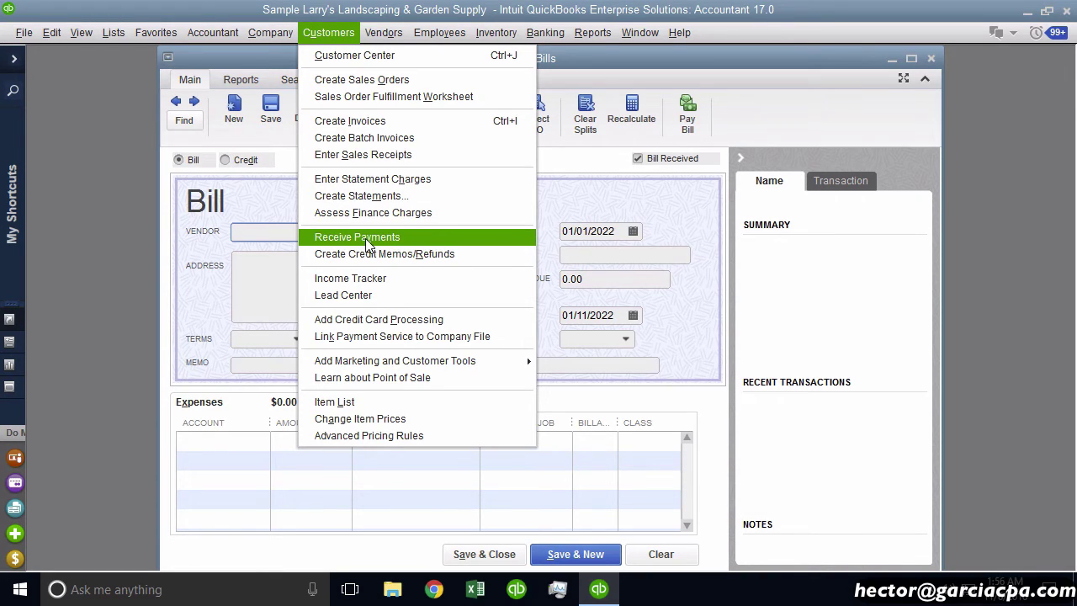
{"action": "left_click", "coordinate": [930, 58]}
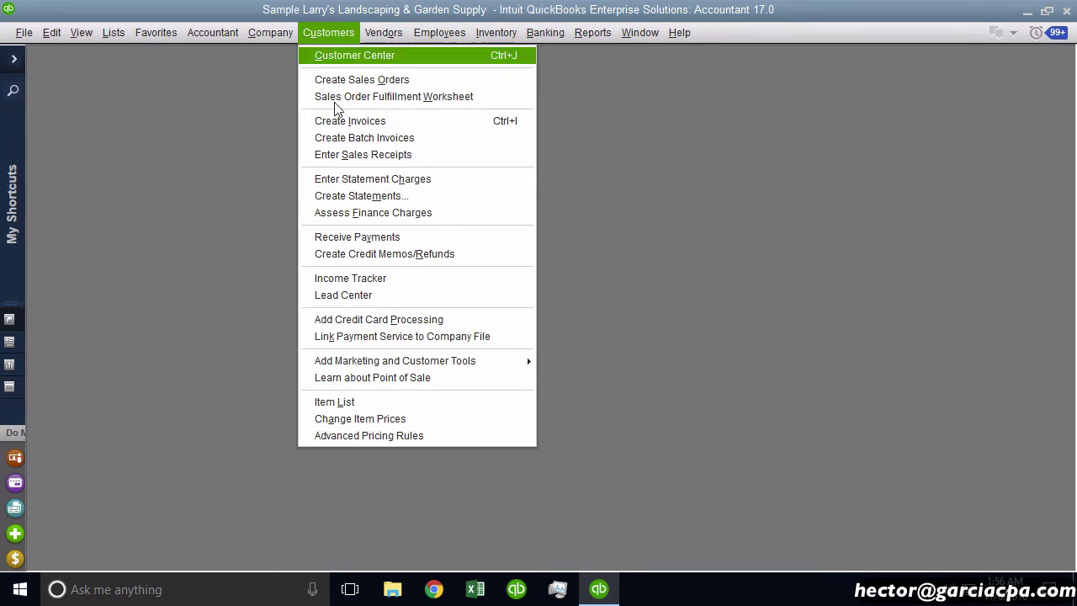
{"action": "left_click", "coordinate": [744, 241]}
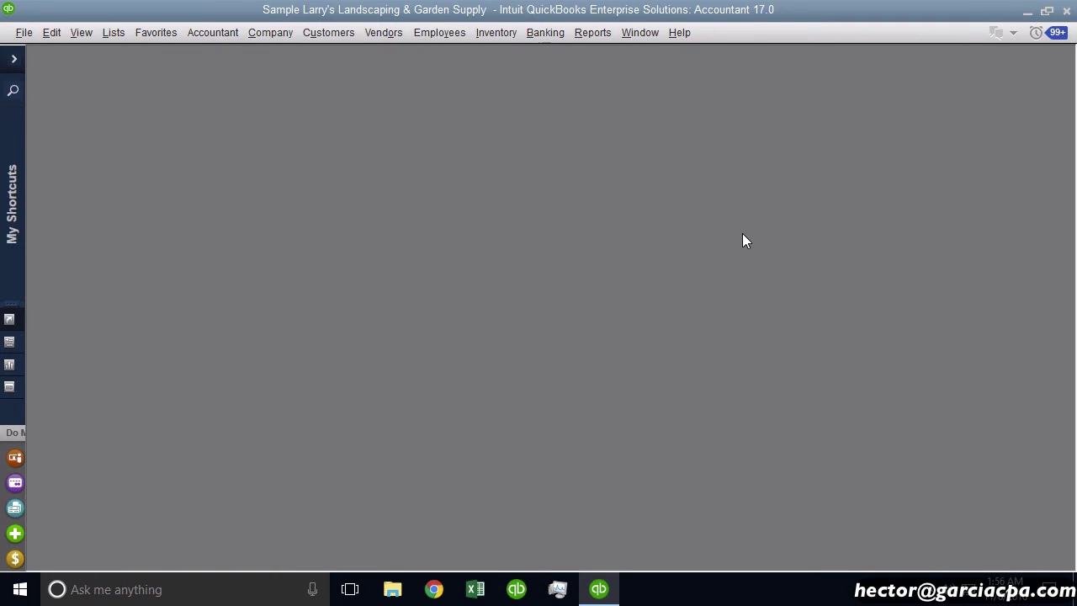
{"action": "key", "text": "alt+u"}
{"action": "key", "text": "y"}
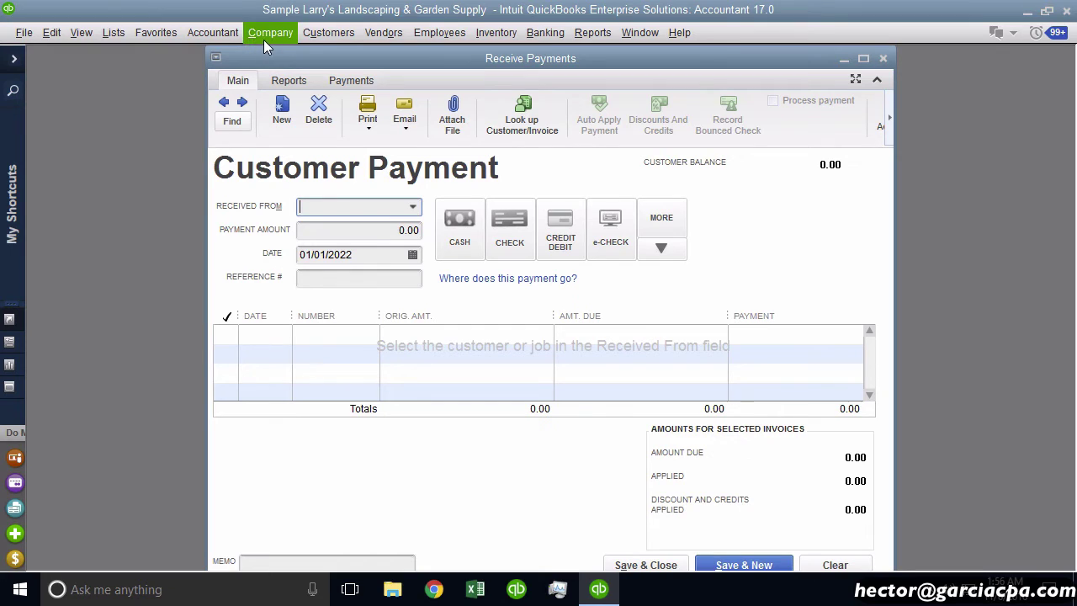
Close Receive Payments and open the standard Profit & Loss report
{"action": "left_click", "coordinate": [881, 59]}
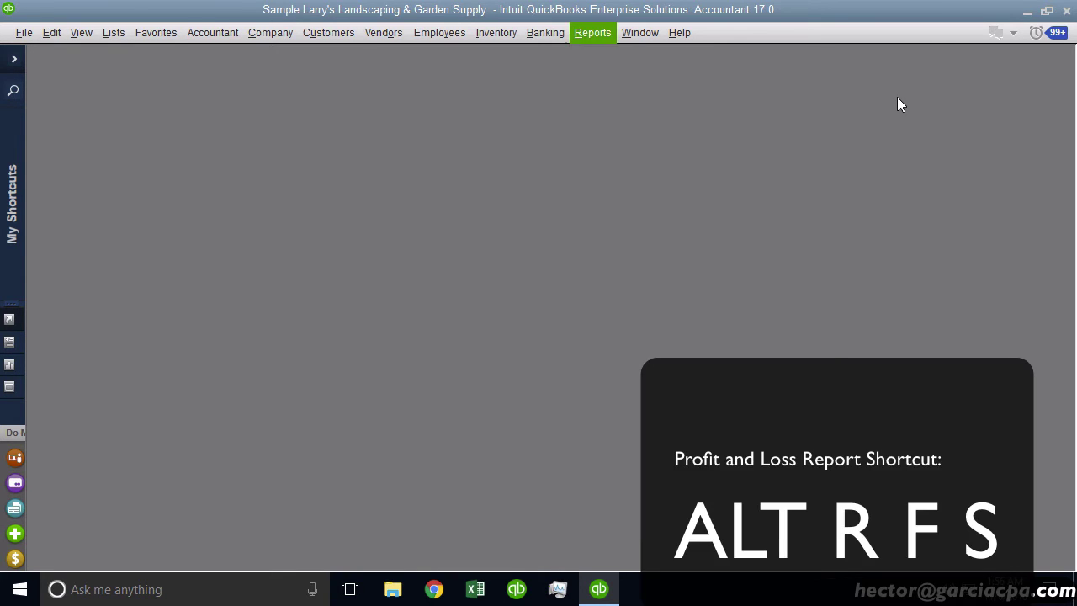
{"action": "key", "text": "f"}
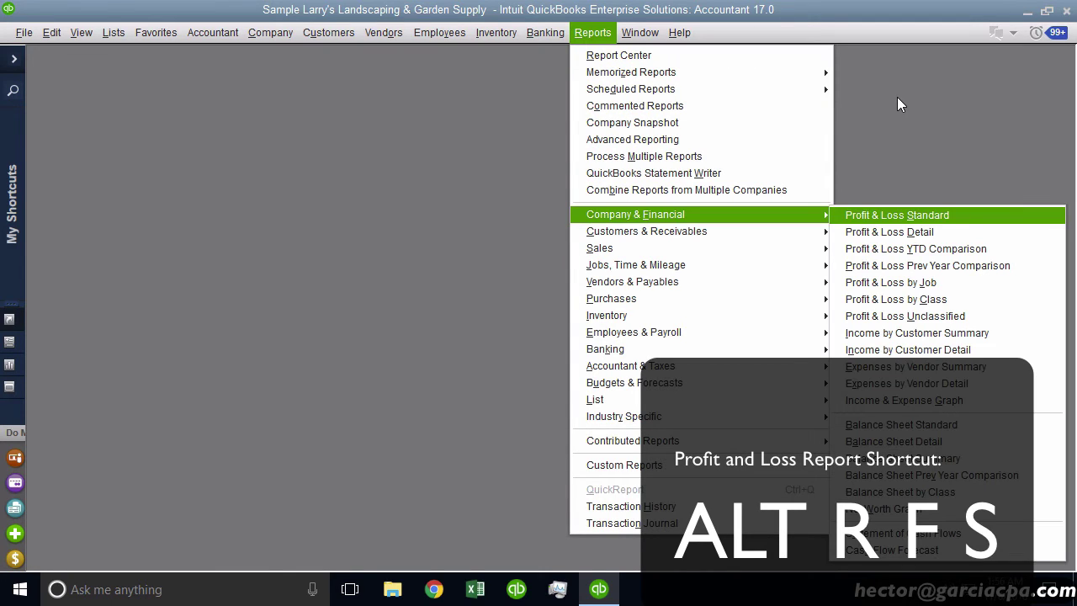
{"action": "key", "text": "s"}
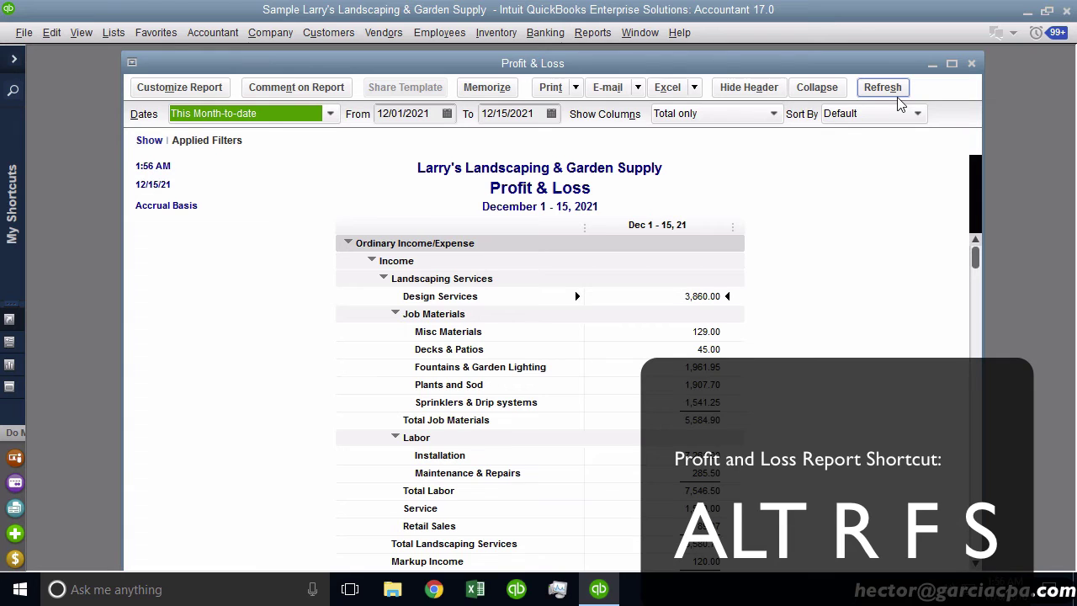
Open the standard Balance Sheet report via Alt+R, F, B
{"action": "key", "text": "alt+r"}
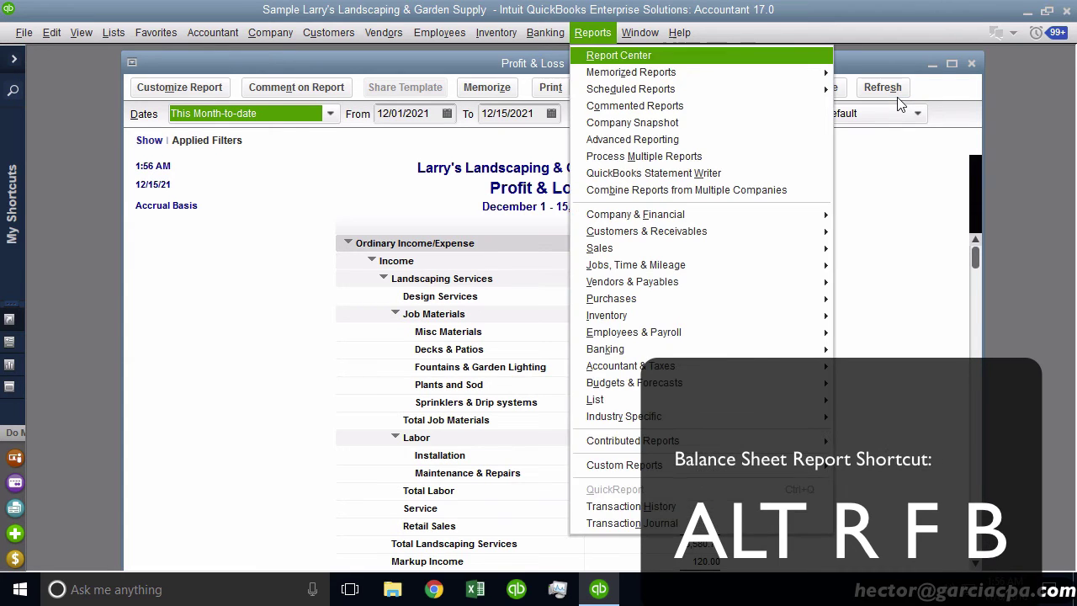
{"action": "key", "text": "f"}
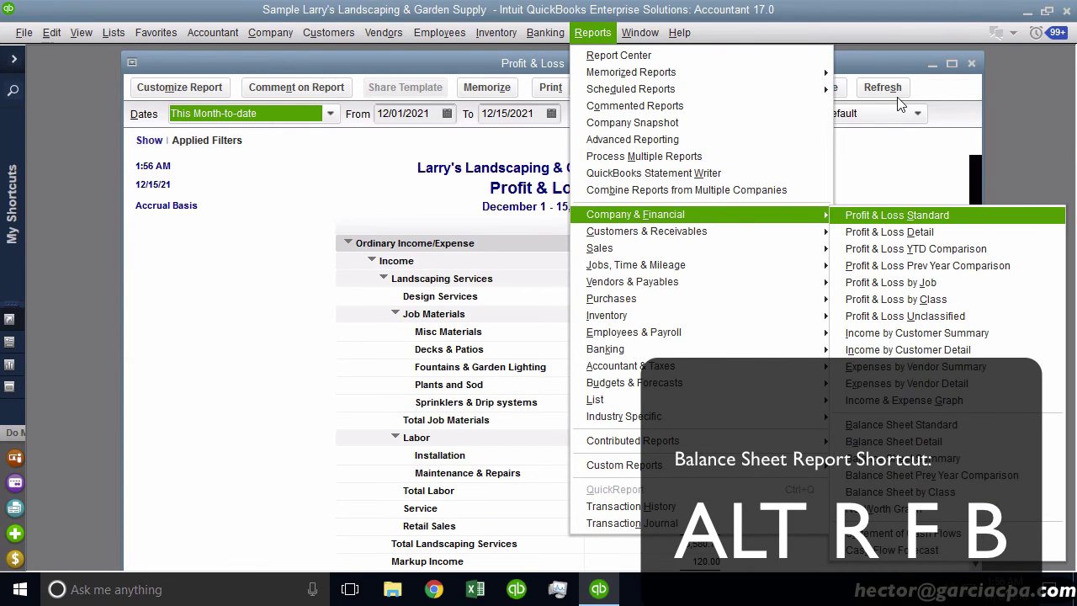
{"action": "key", "text": "b"}
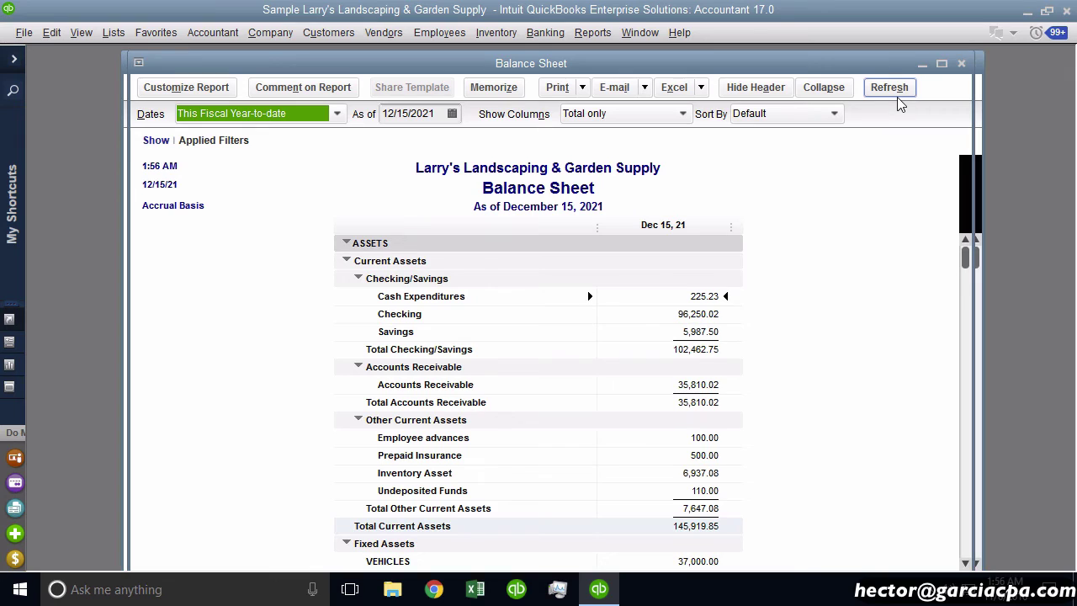
Apply Window > Tile Vertically to the two report windows using Alt+W, V
{"action": "key", "text": "alt+w"}
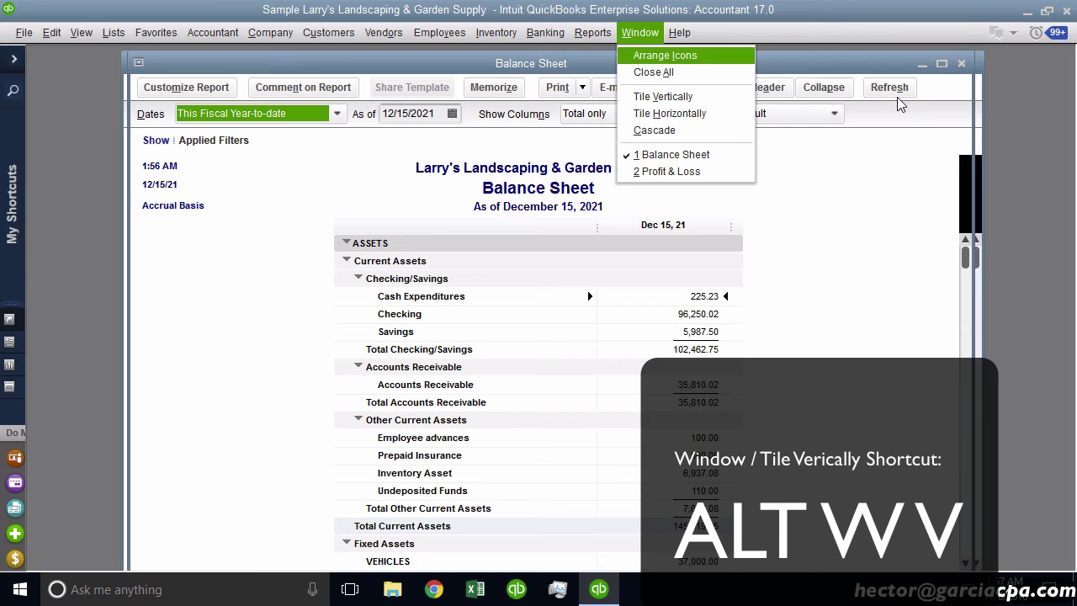
{"action": "key", "text": "v"}
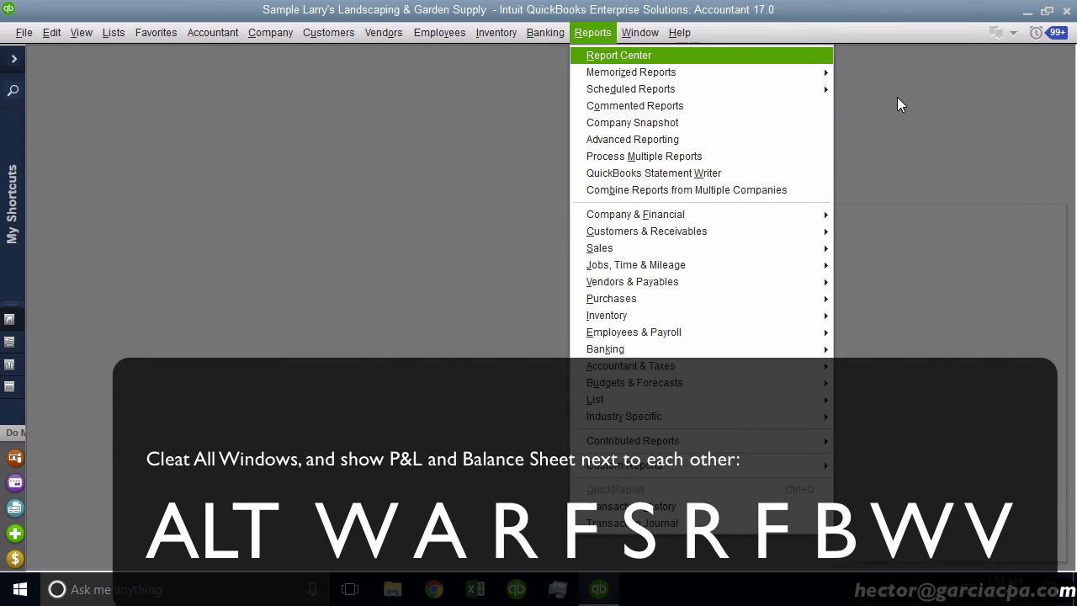
Reopen Profit & Loss Standard and Balance Sheet Standard, then tile them vertically
{"action": "key", "text": "f"}
{"action": "key", "text": "s"}
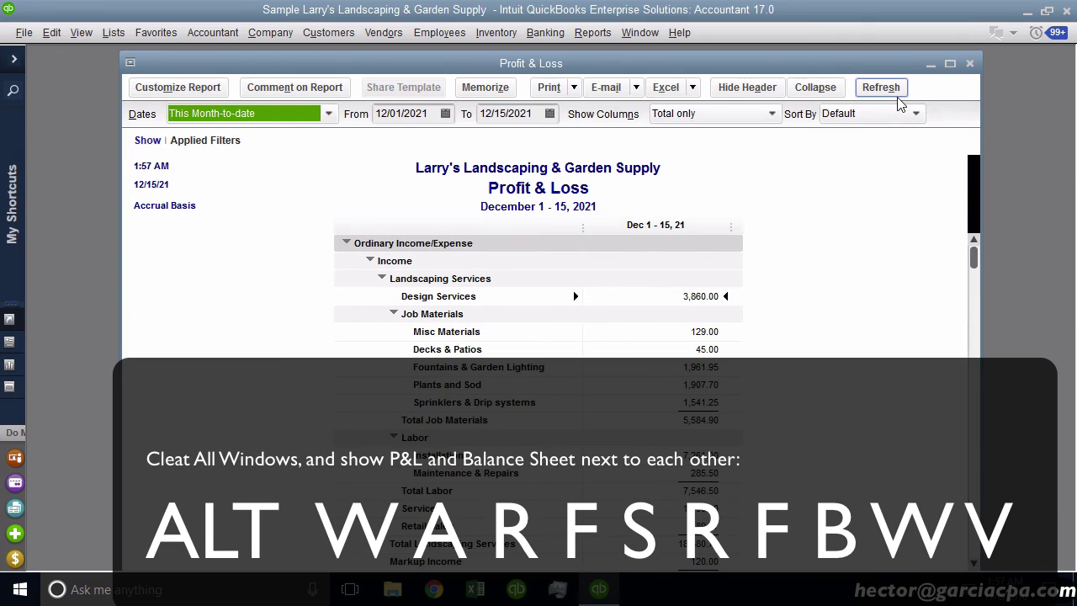
{"action": "key", "text": "alt+r"}
{"action": "key", "text": "f"}
{"action": "key", "text": "b"}
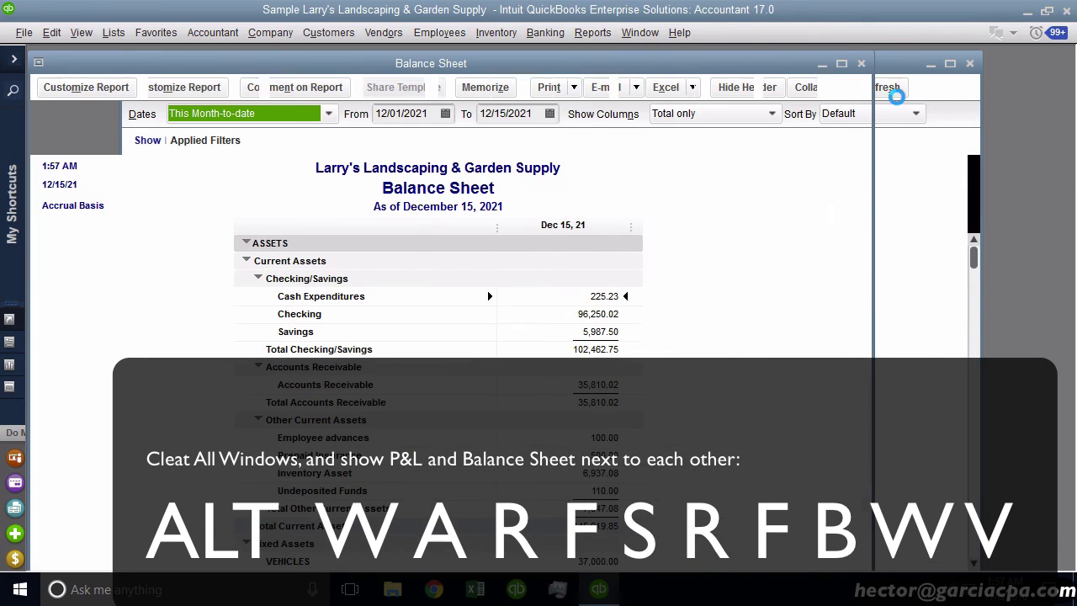
{"action": "key", "text": "alt+w"}
{"action": "key", "text": "v"}
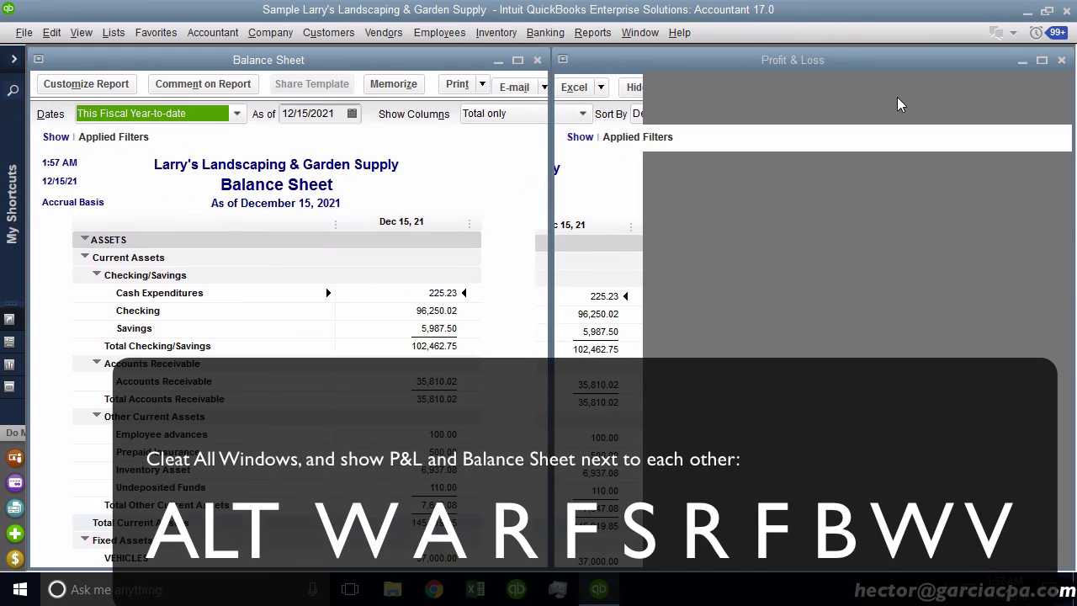